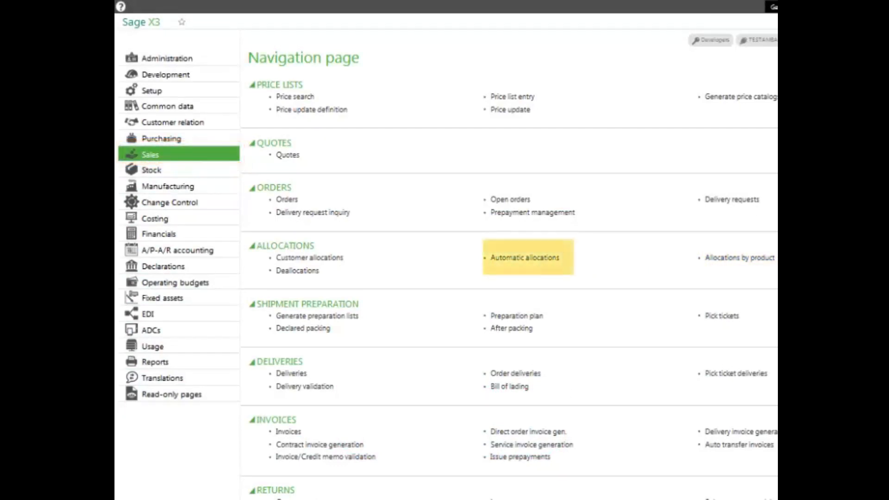
# Launch the Automatic allocations function from the Sales navigation page
pyautogui.click(522, 262)
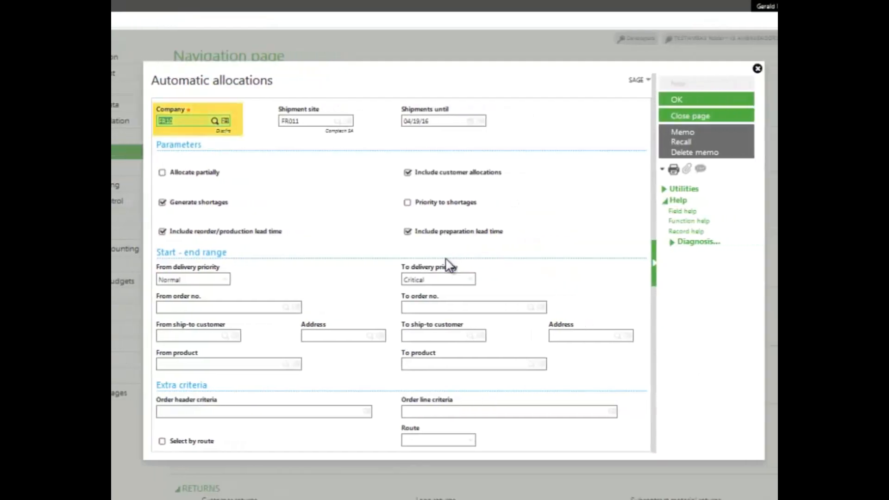
pyautogui.write('NA10')
# Confirm company NA10 and shipment site NA012 for the allocation run
pyautogui.press('Tab')
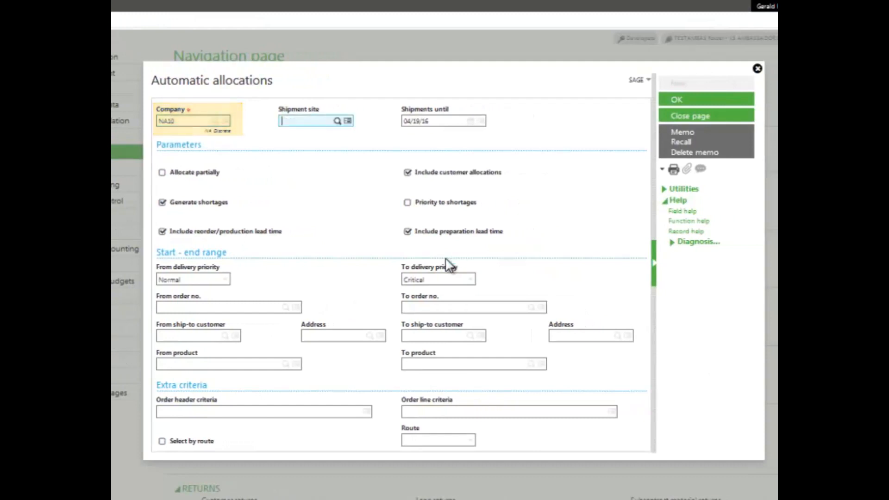
pyautogui.write('na0')
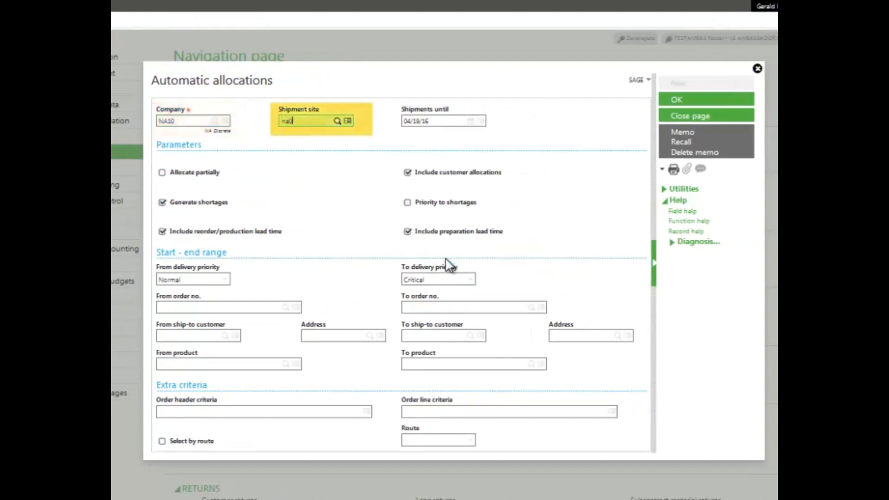
pyautogui.write('12')
pyautogui.press('Tab')
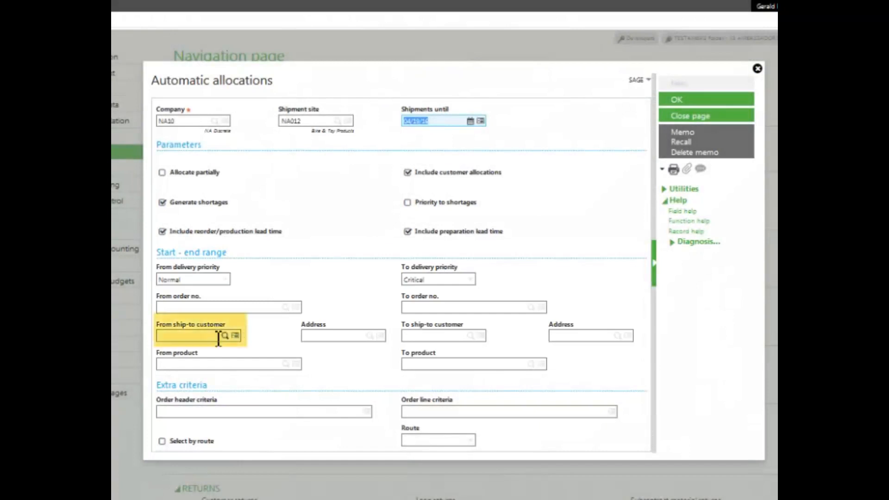
pyautogui.click(179, 337)
pyautogui.write('na008')
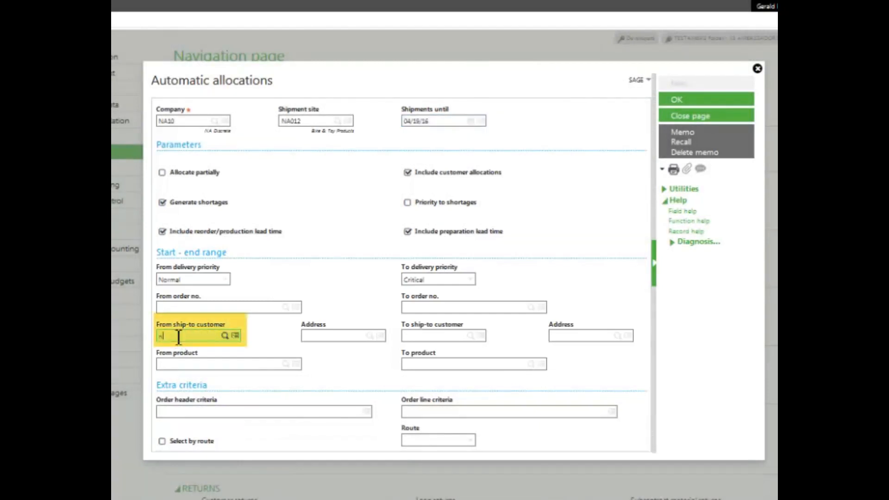
# Restrict the run to ship-to customers NA001 through NA004 and product FIN002
pyautogui.press('Tab')
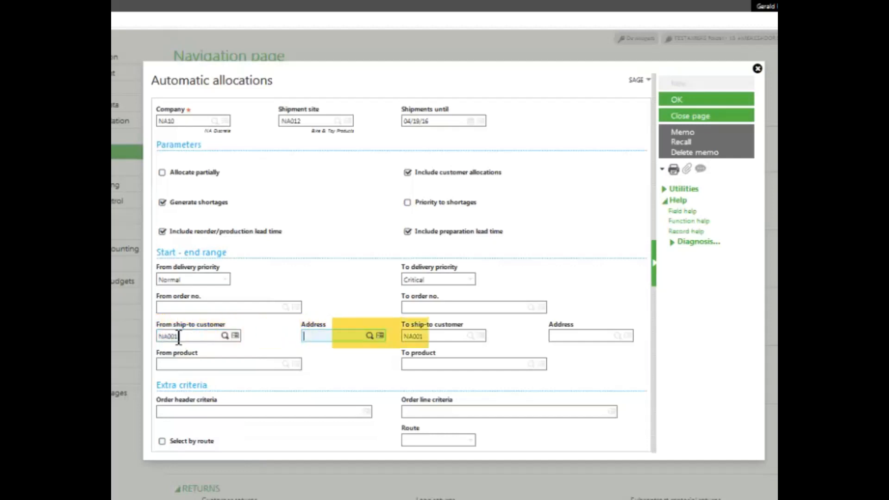
pyautogui.click(429, 336)
pyautogui.write('4')
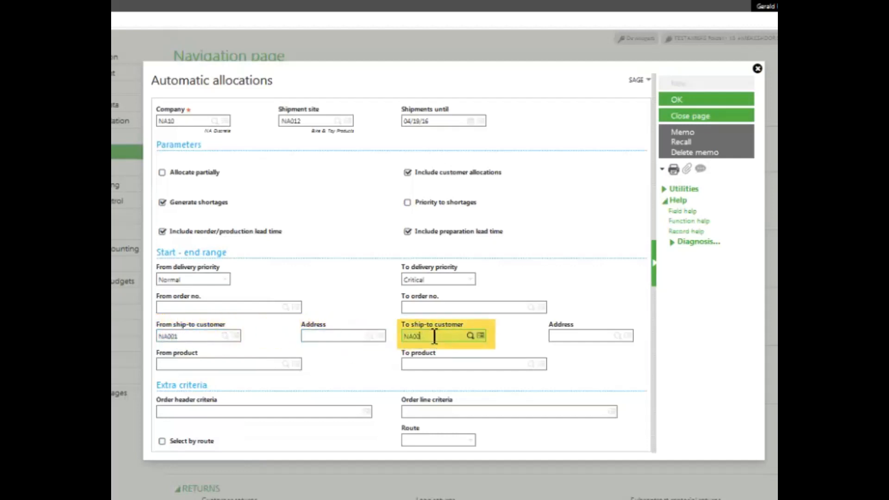
pyautogui.press('Tab')
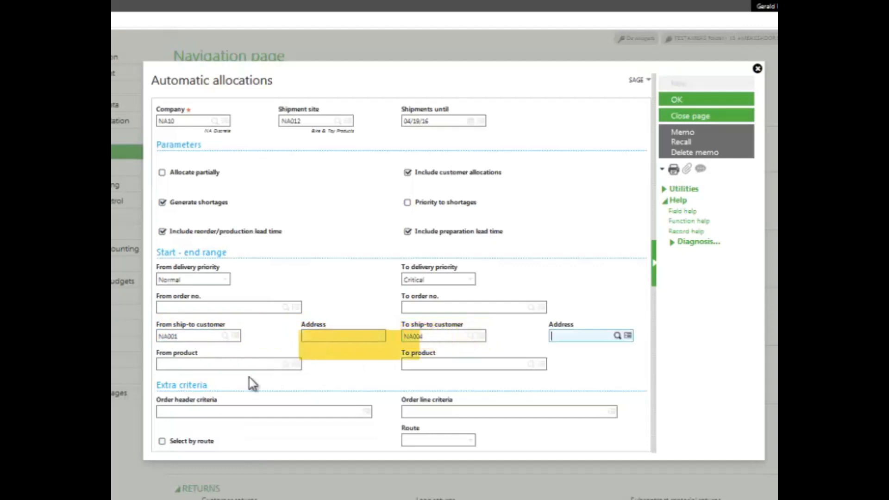
pyautogui.click(232, 364)
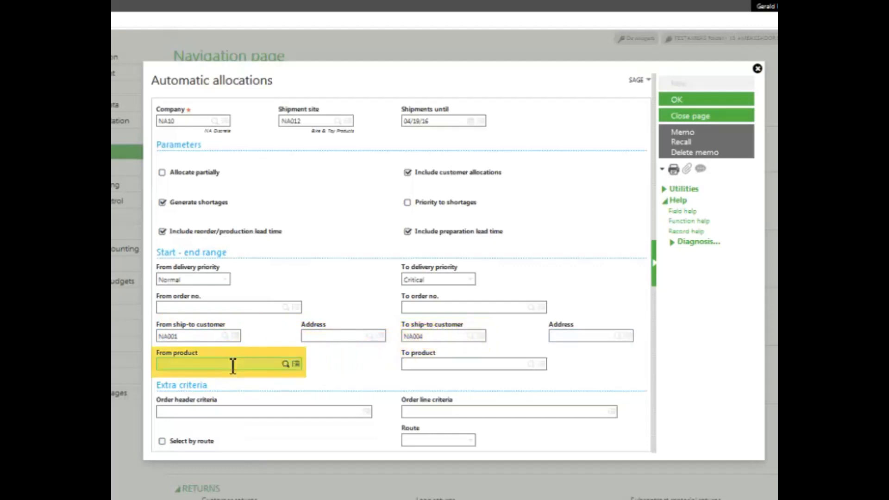
pyautogui.write('fin002')
pyautogui.press('Tab')
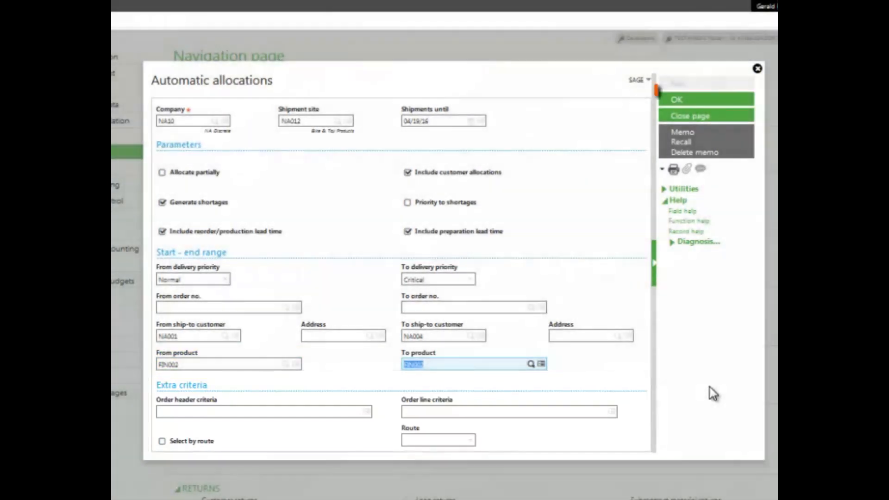
# Run the allocation with OK and expand the resulting log to full width
pyautogui.click(677, 98)
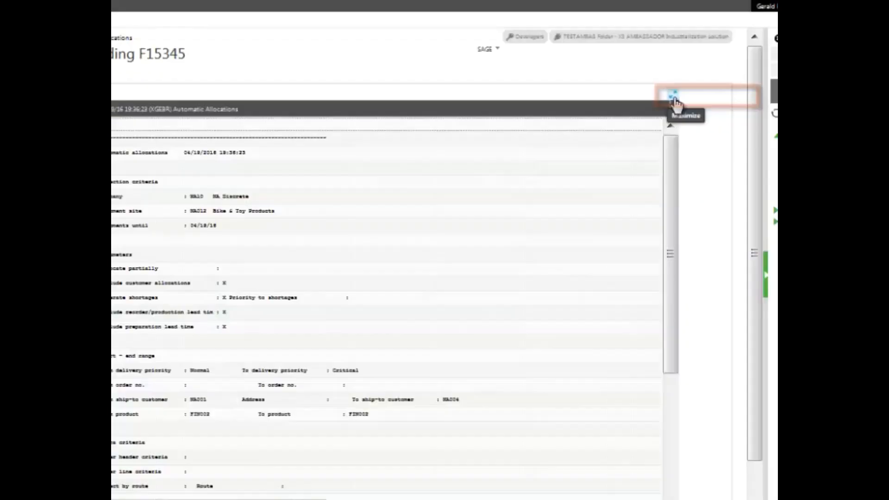
pyautogui.click(674, 94)
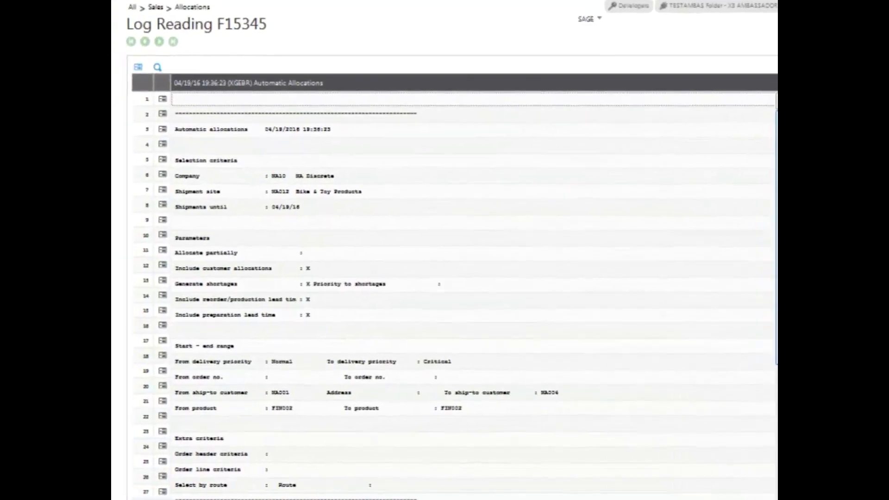
pyautogui.scroll(-5, 451, 292)
pyautogui.scroll(-5, 451, 292)
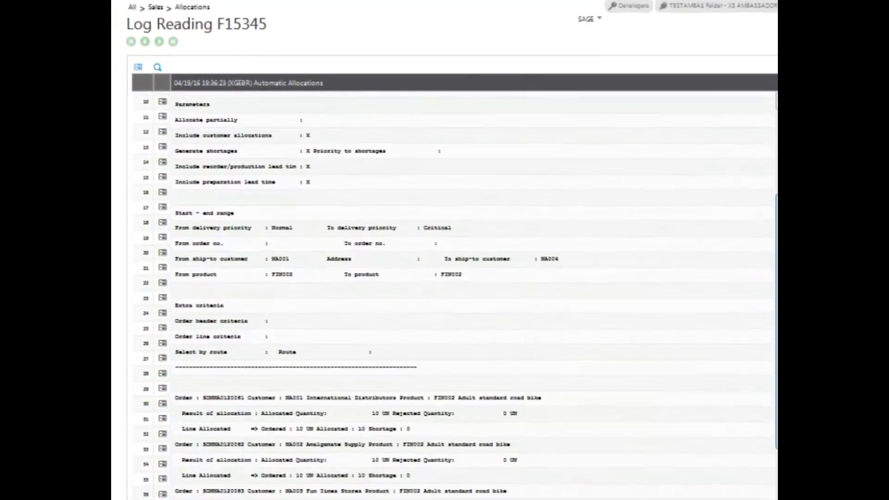
pyautogui.scroll(-1, 452, 291)
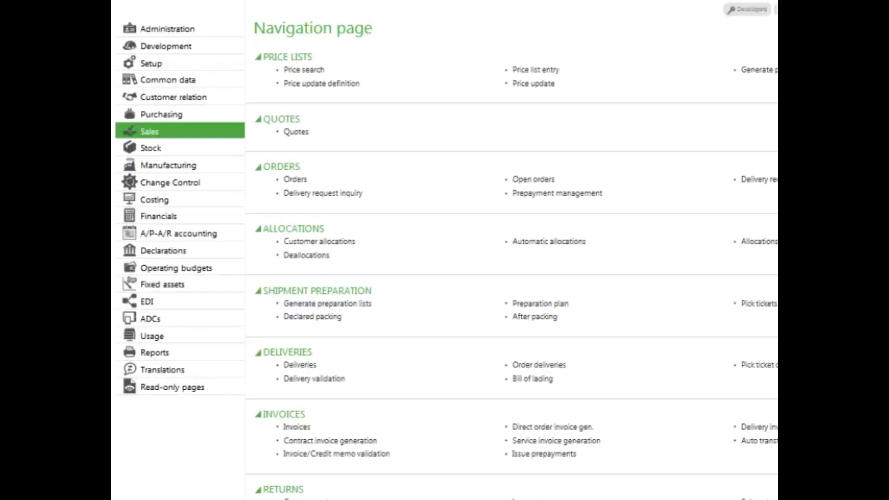
pyautogui.scroll(-4, 511, 278)
pyautogui.scroll(-4, 511, 278)
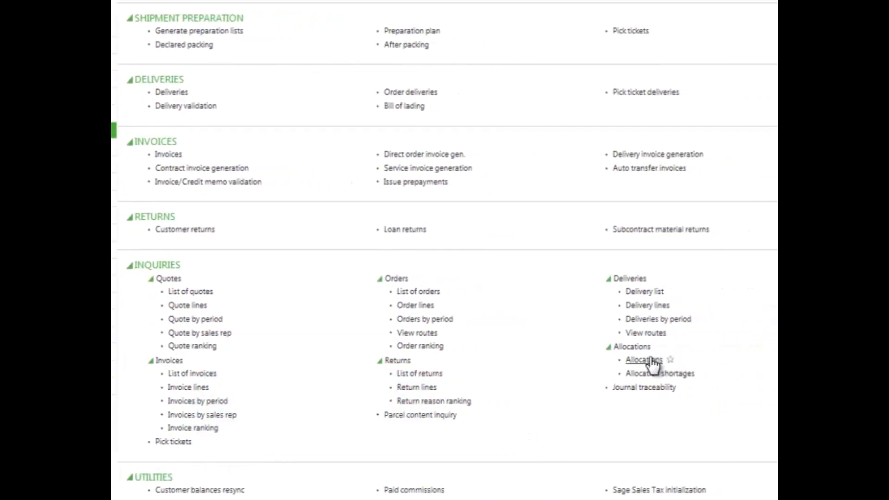
# Launch the Allocations inquiry from the Inquiries section of the Sales page
pyautogui.click(642, 360)
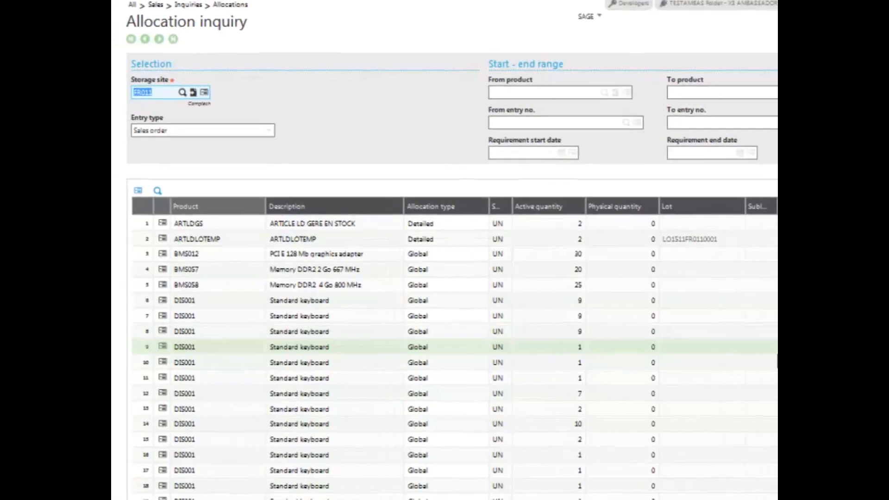
pyautogui.write('na03')
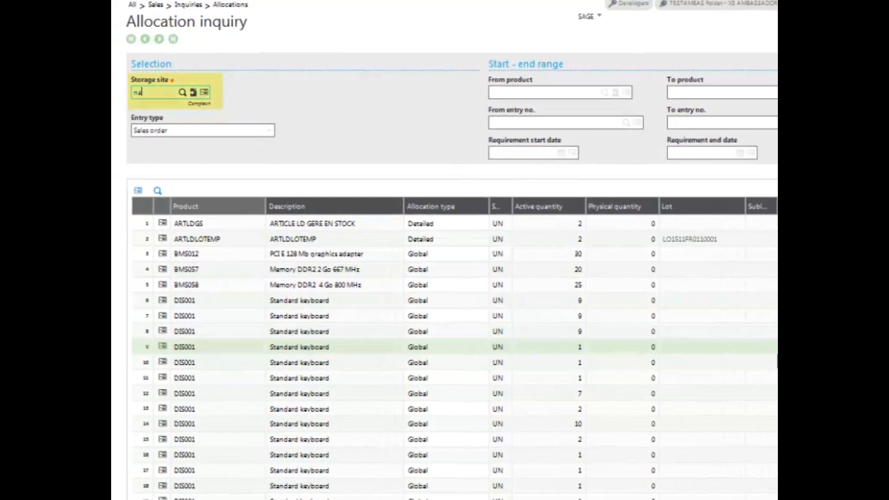
# Search allocations for FIN002 at storage site NA012 with requirement start date 04/07/16
pyautogui.press('Tab')
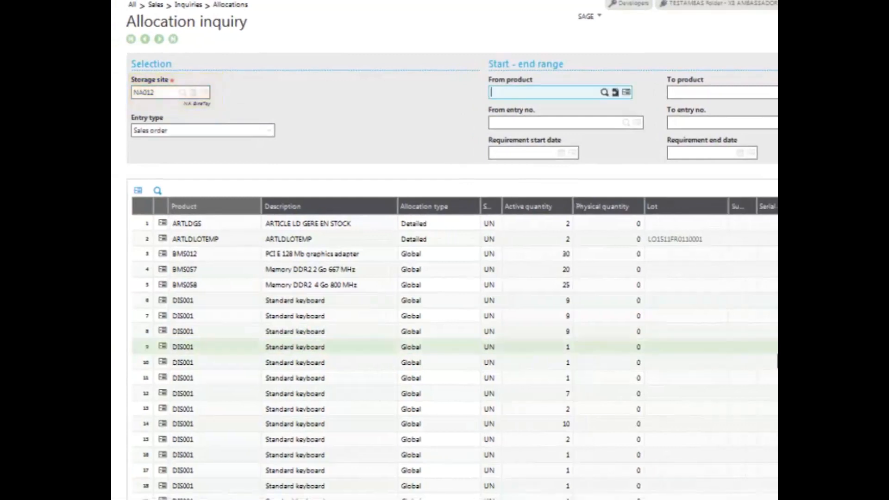
pyautogui.write('c')
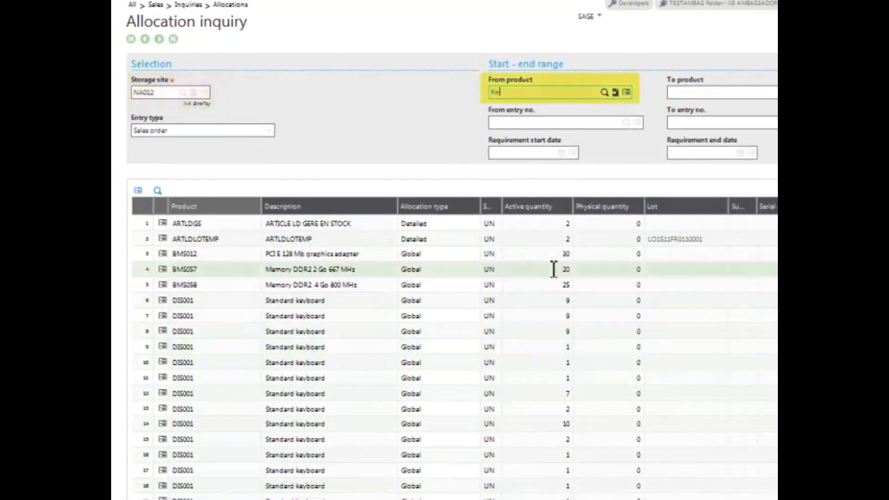
pyautogui.press('Tab')
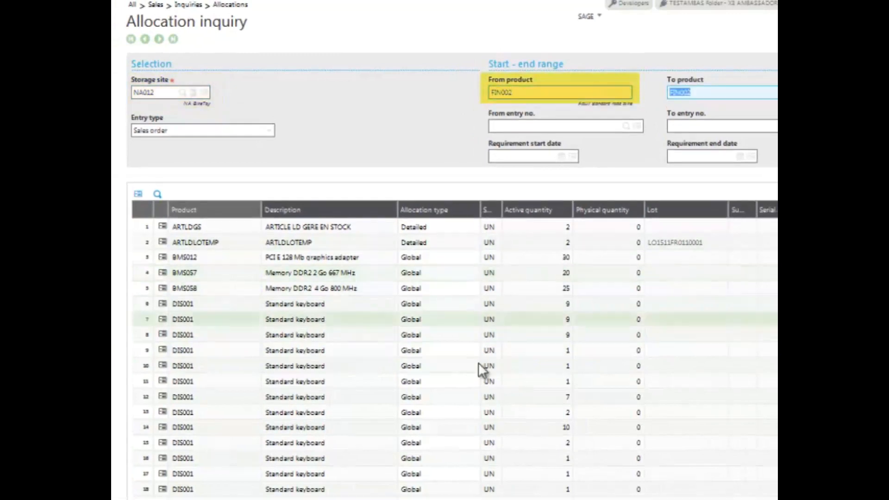
pyautogui.click(528, 155)
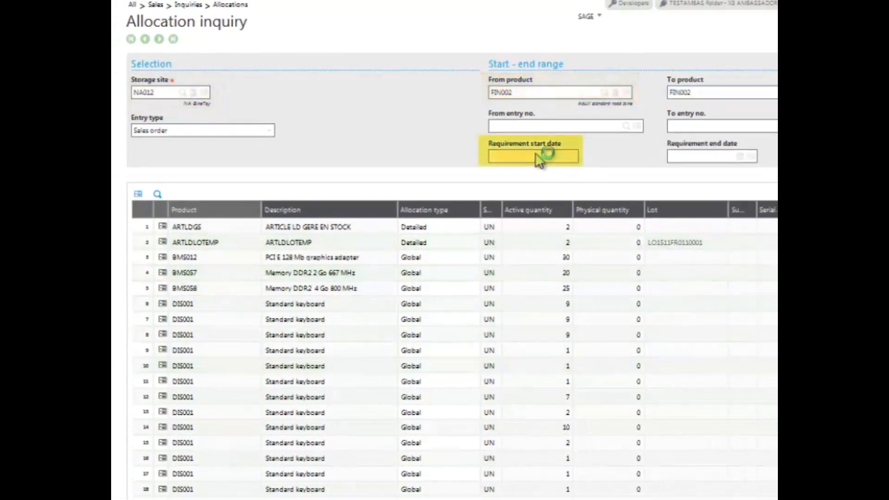
pyautogui.click(561, 156)
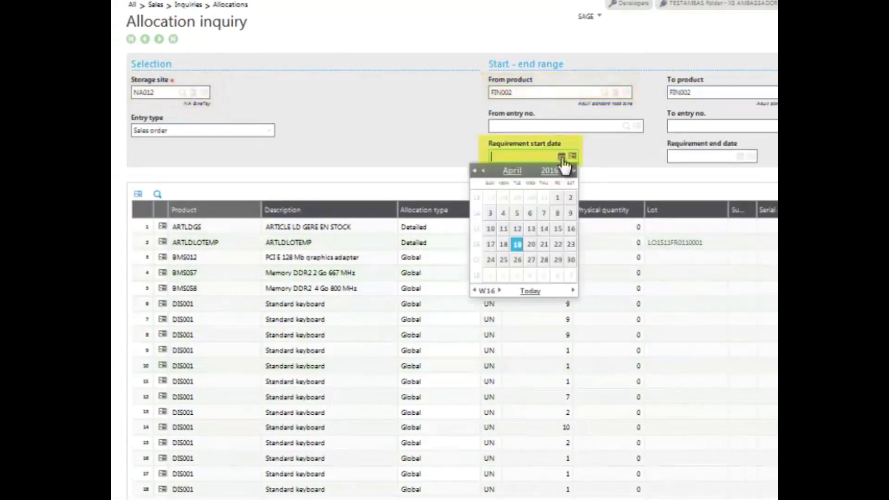
pyautogui.click(543, 213)
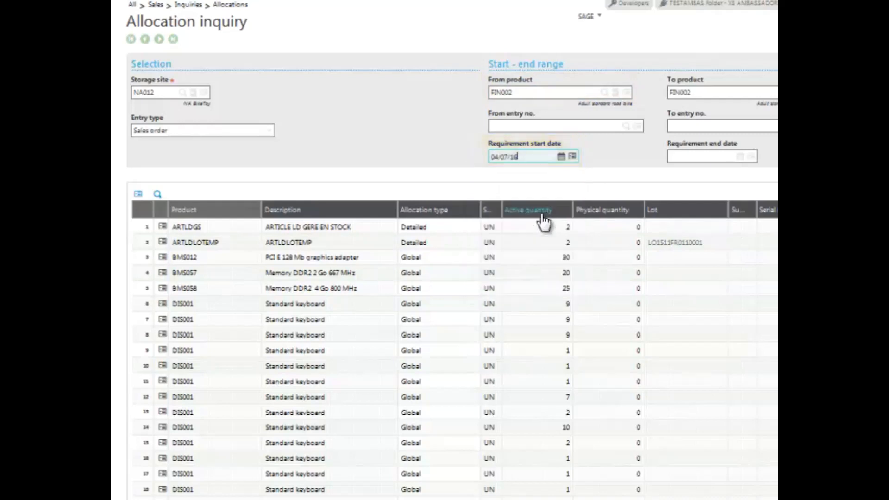
pyautogui.press('Tab')
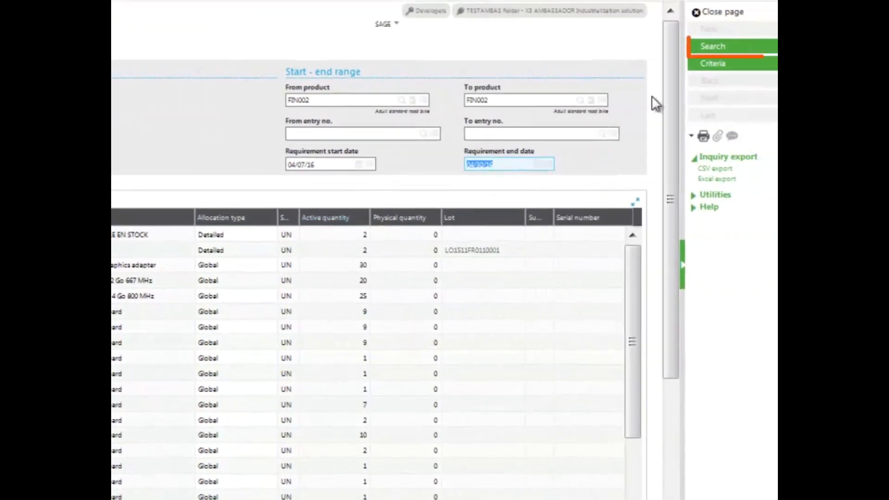
pyautogui.click(713, 45)
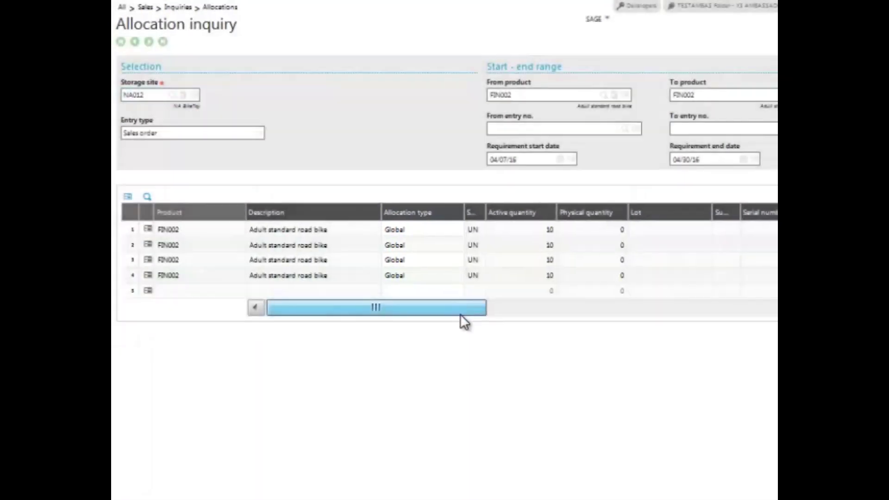
pyautogui.moveTo(461, 309)
pyautogui.mouseDown()
pyautogui.moveTo(810, 310)
pyautogui.moveTo(723, 310)
pyautogui.mouseUp()
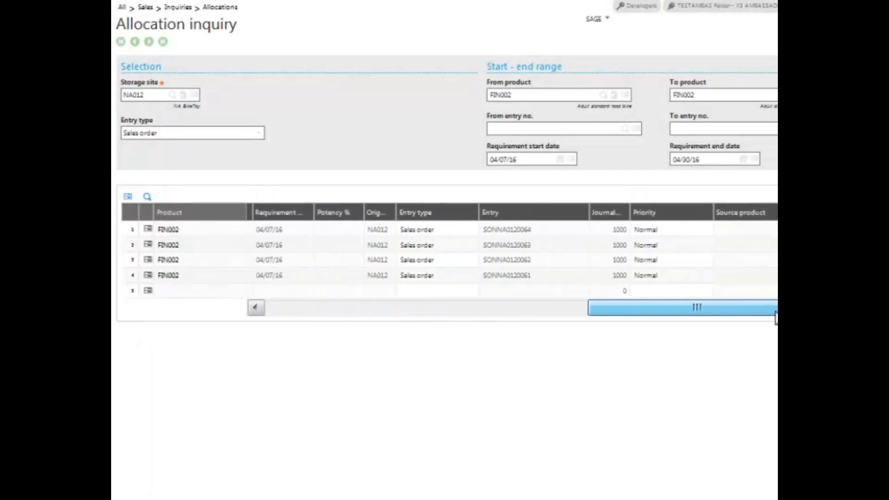